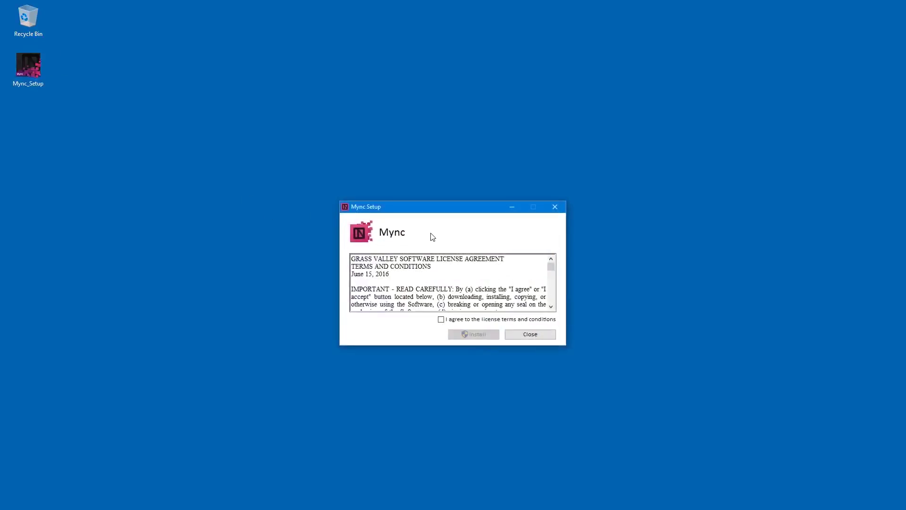
- Agree to the Mync license terms and begin the installation
left_click(442, 321)
left_click(475, 336)
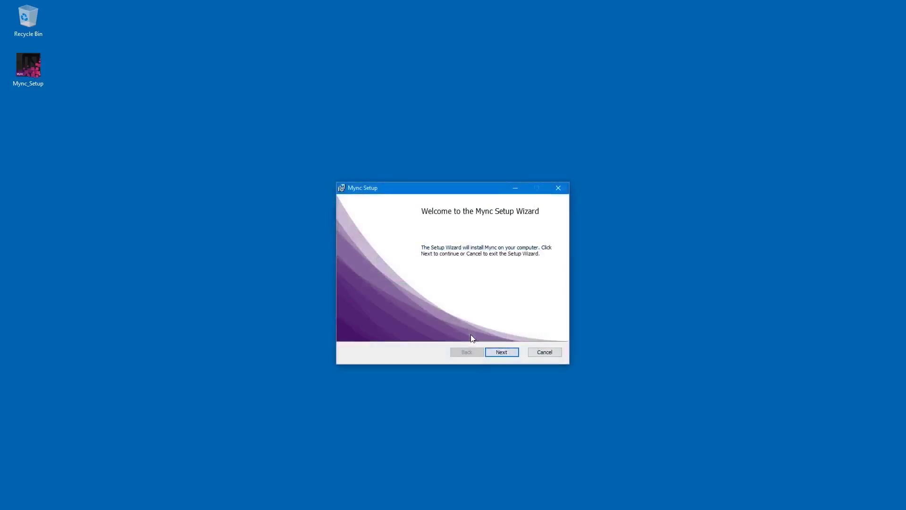
- Complete the Mync Setup Wizard with the default folder and desktop shortcut, then close the success message
left_click(508, 357)
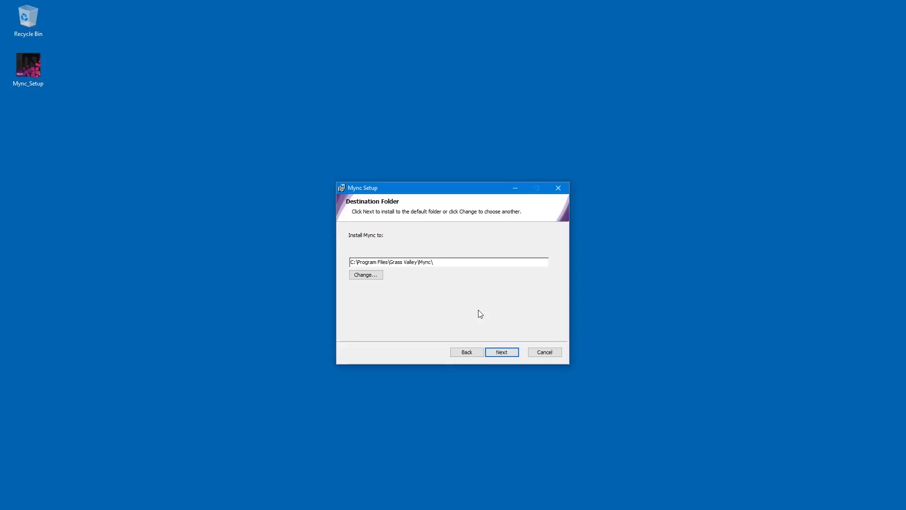
left_click(502, 352)
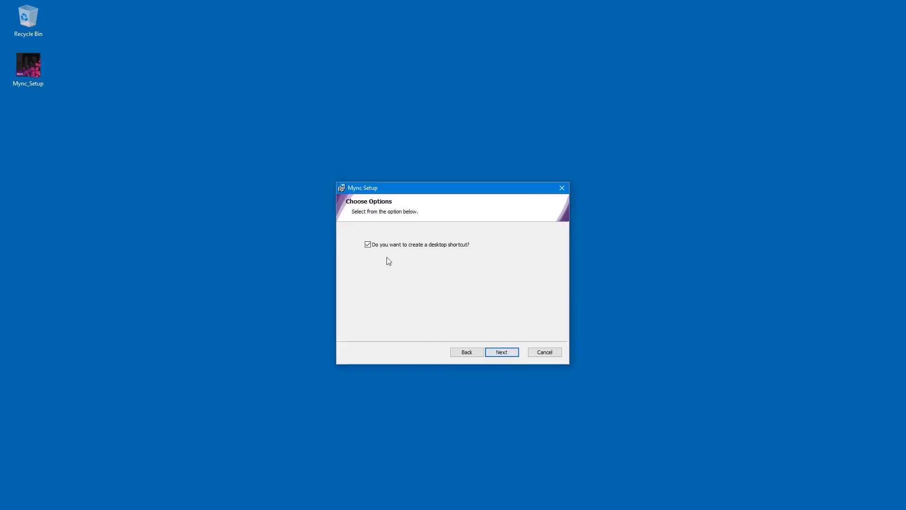
left_click(366, 246)
left_click(508, 352)
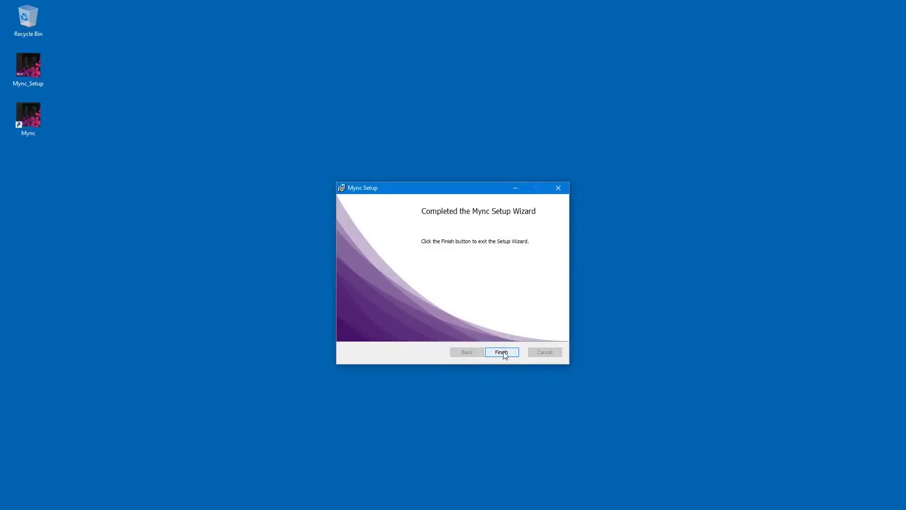
left_click(502, 352)
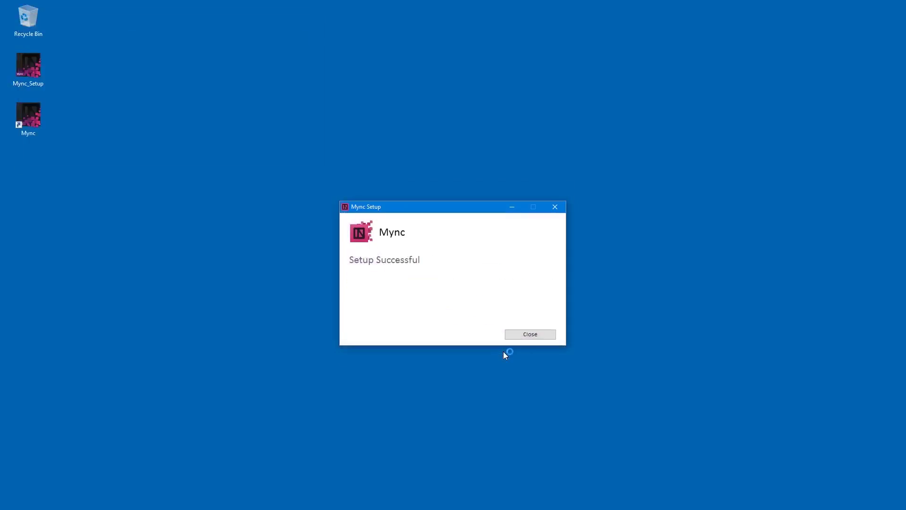
left_click(527, 338)
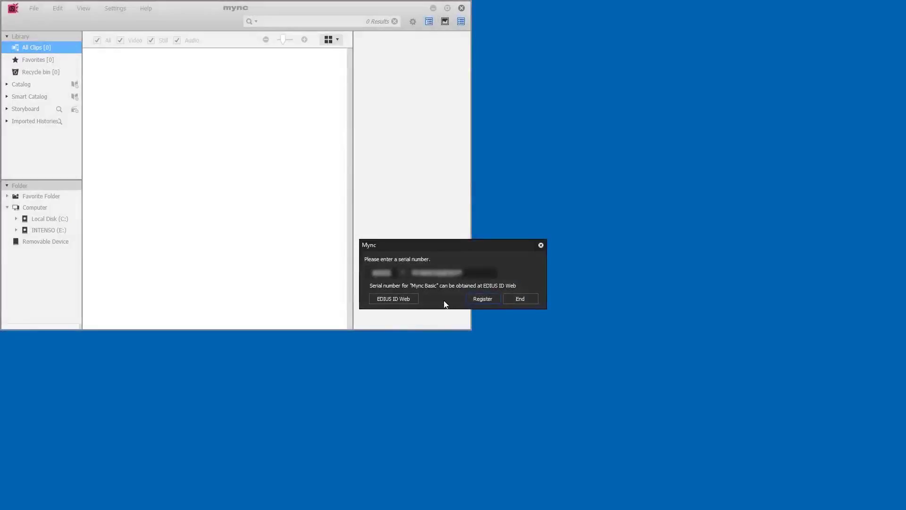
- Submit the entered Mync serial number and acknowledge the registration confirmation
left_click(483, 299)
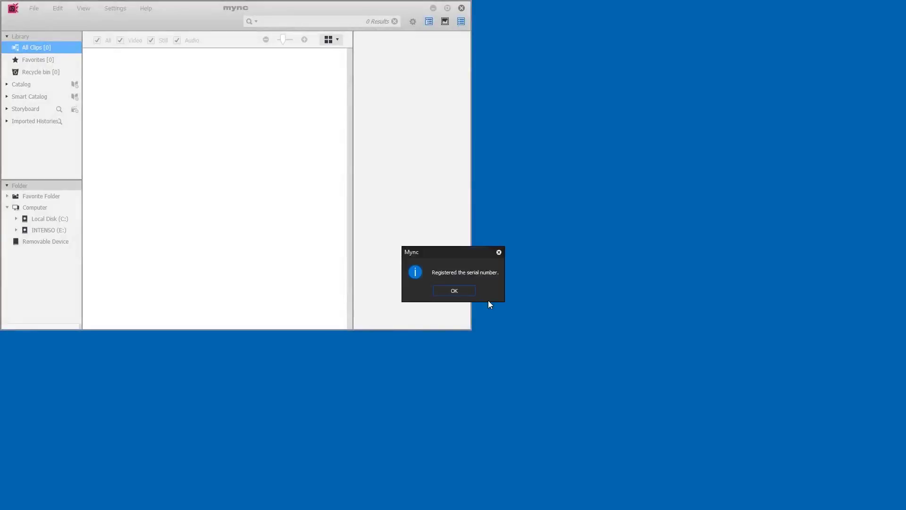
left_click(454, 292)
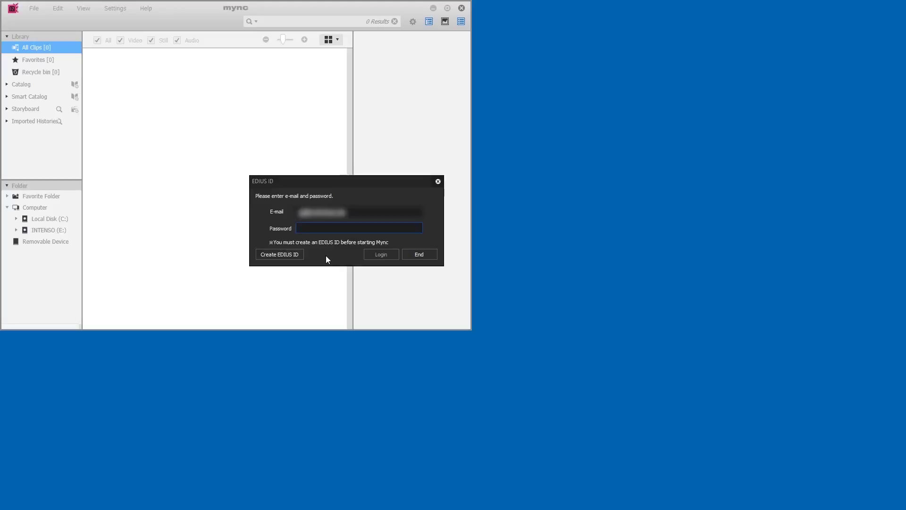
- Open the EDIUS ID website from the login dialog's Create EDIUS ID link
left_click(278, 254)
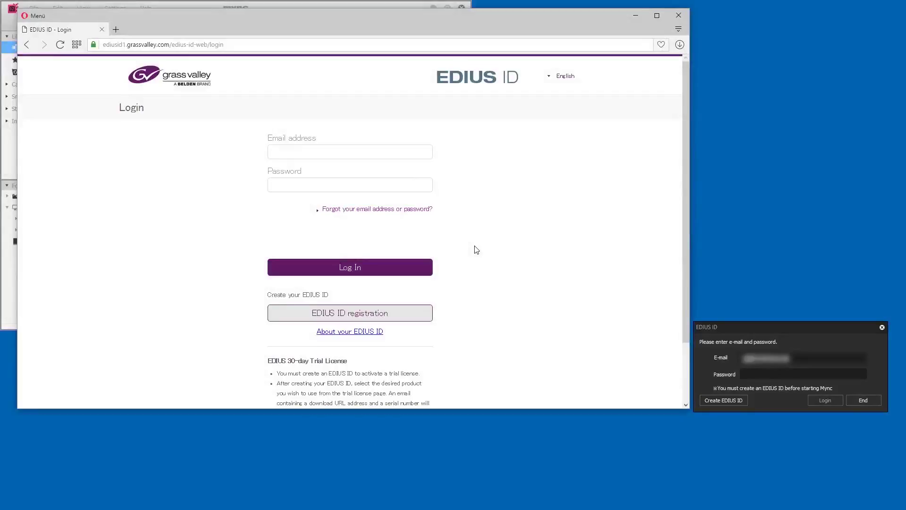
- Fill in the EDIUS ID registration form, accept the privacy policy, and submit it
left_click(335, 318)
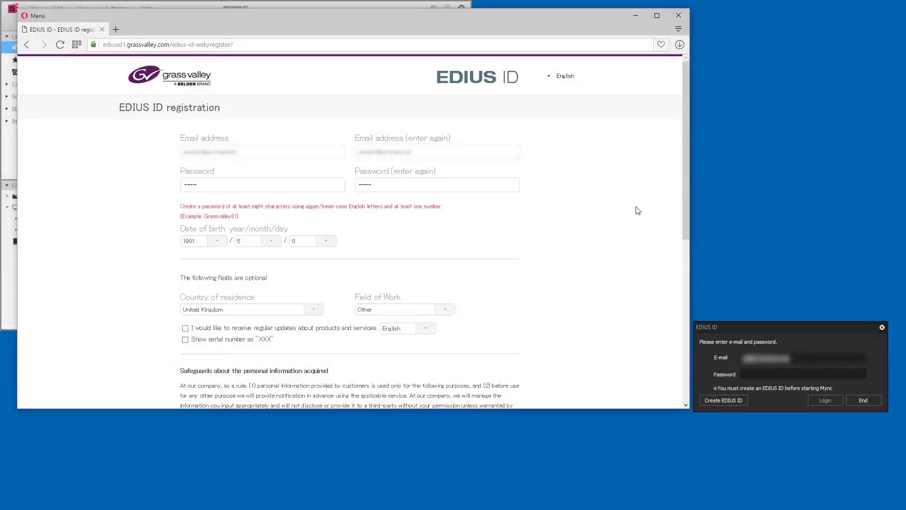
left_click_drag(687, 127, 685, 311)
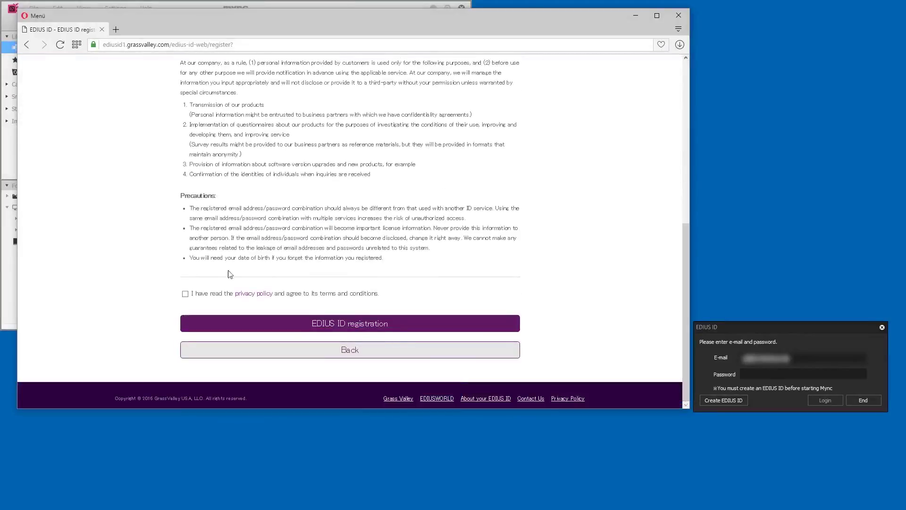
left_click(185, 295)
left_click(388, 324)
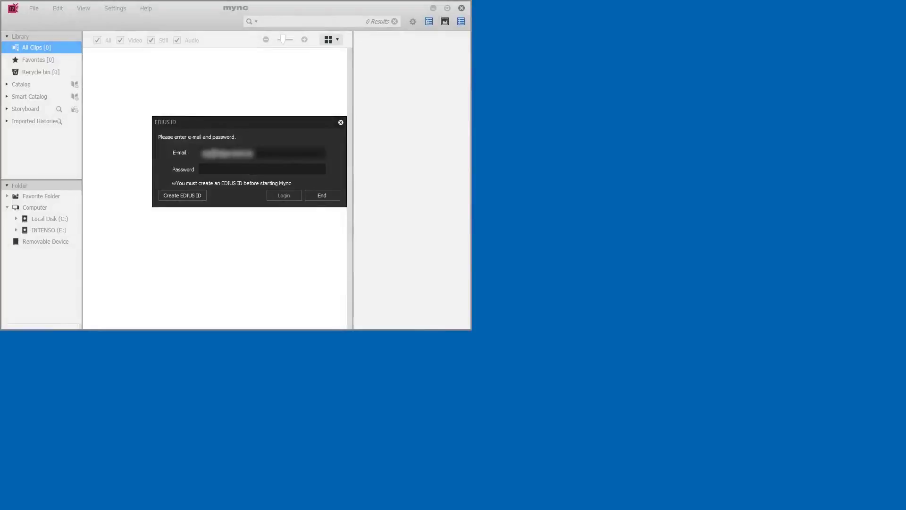
- Enter the EDIUS ID password and log in to Mync
left_click(226, 168)
type("****")
type("******")
left_click(284, 196)
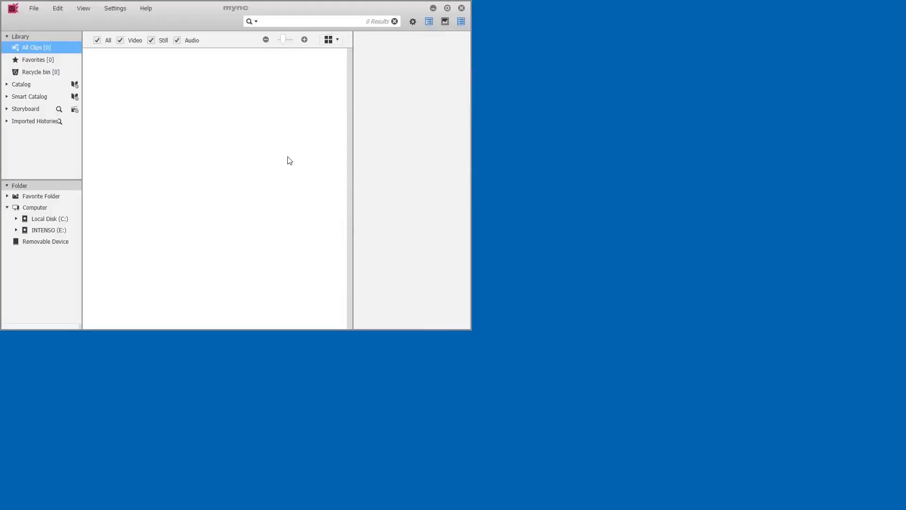